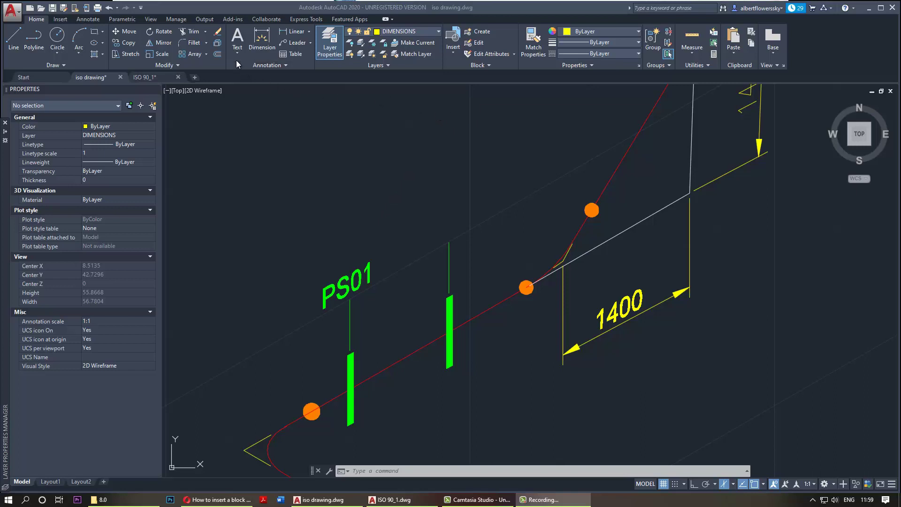
# Step: Expand the Annotation panel slide-out on the Home tab to reveal the text style options
pyautogui.click(260, 63)
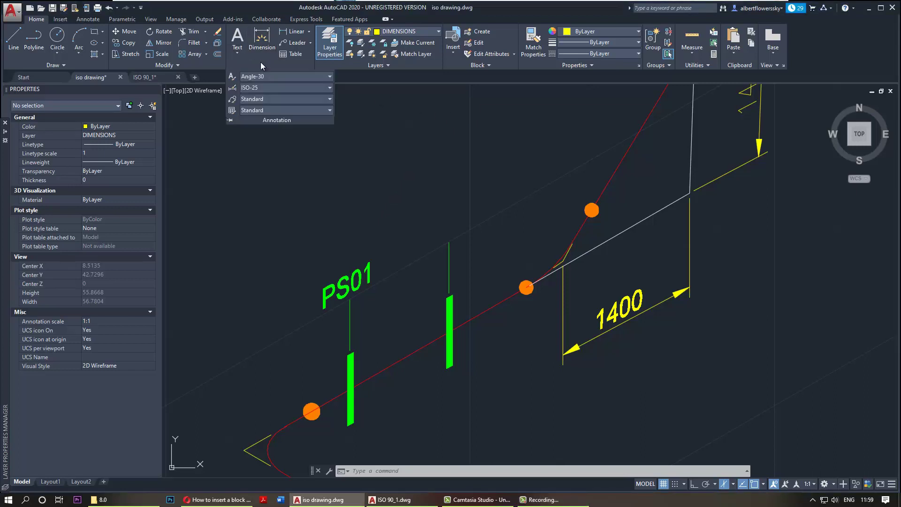
# Step: Create a new text style named 'Angle 30 - 1' without saving changes to the current style
pyautogui.click(233, 76)
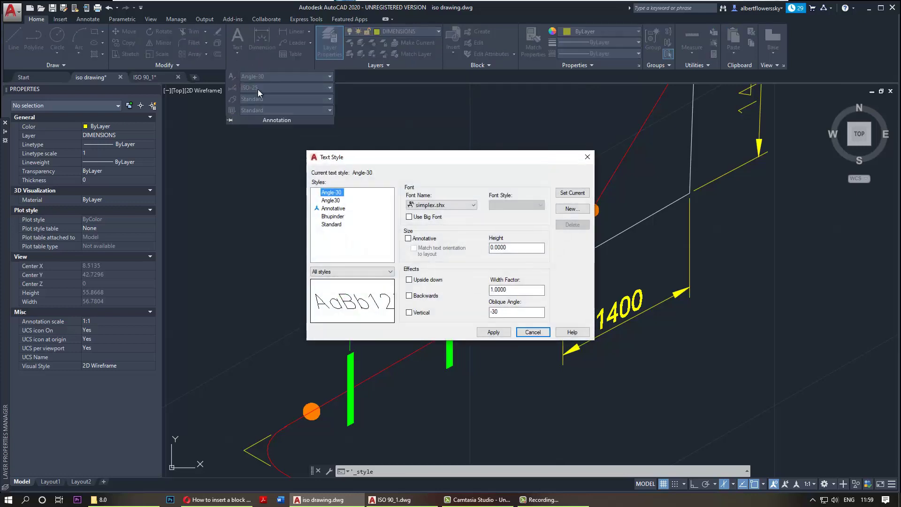
pyautogui.click(572, 209)
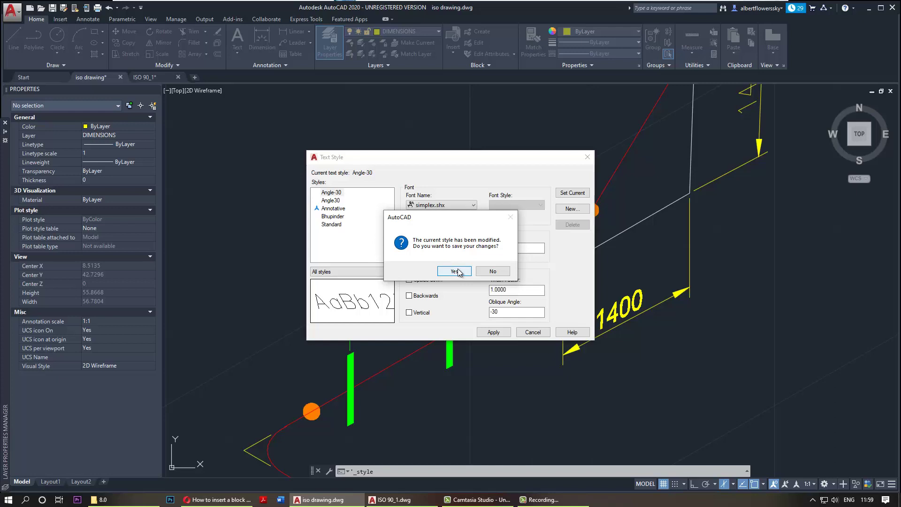
pyautogui.click(493, 271)
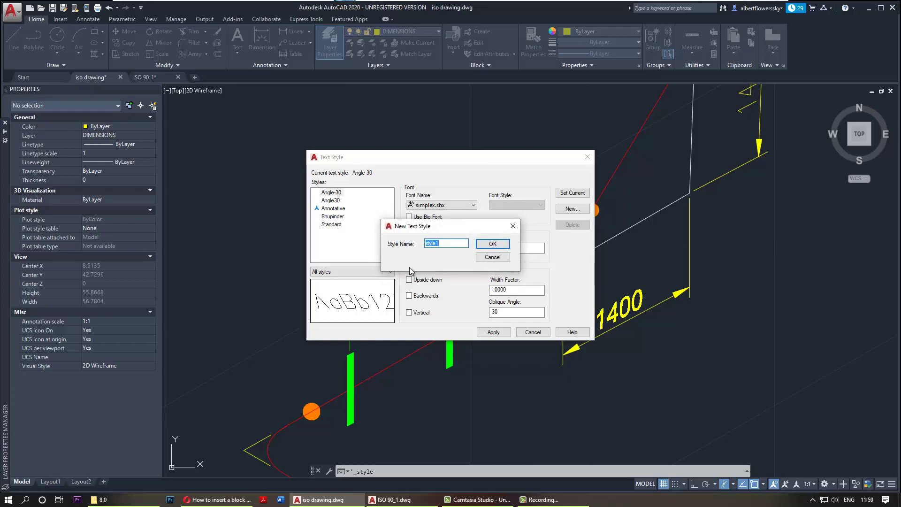
pyautogui.write('Angle 30 -')
pyautogui.click(492, 244)
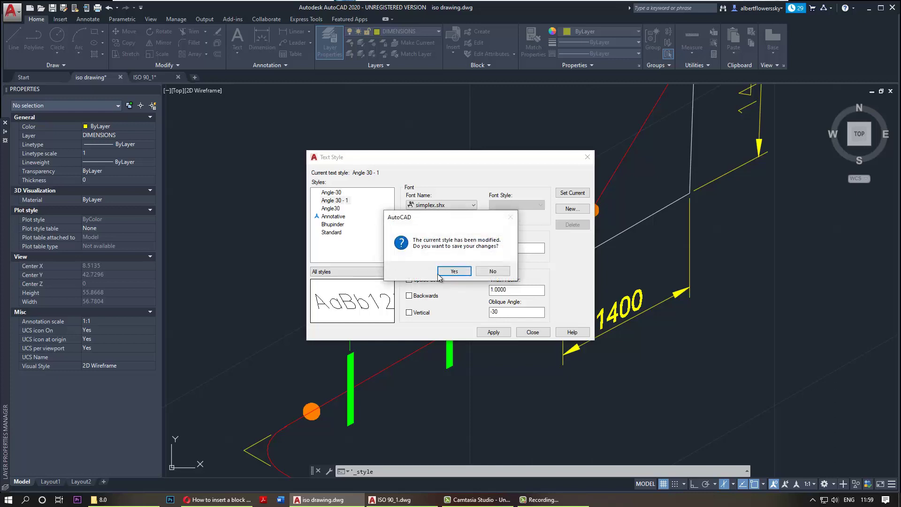
# Step: Change the 'Angle 30 - 1' style's oblique angle from -30 to 30, then close the dialog
pyautogui.click(491, 275)
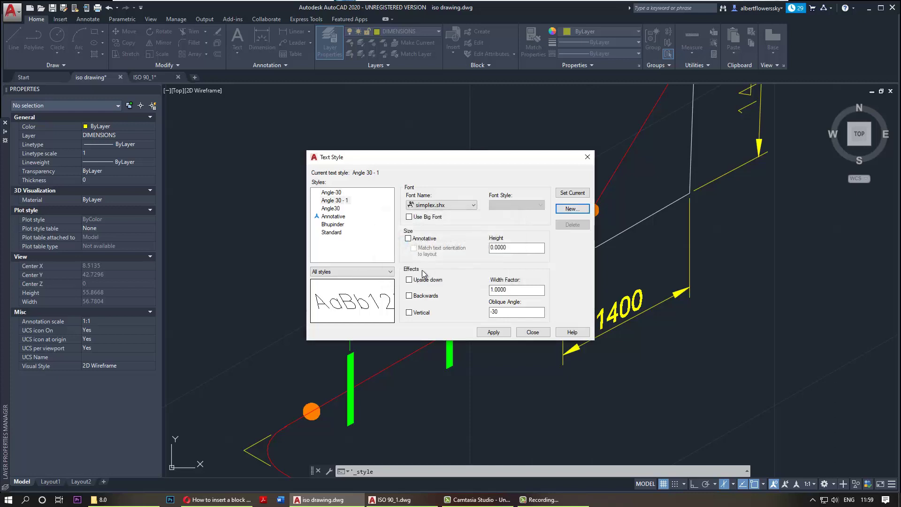
pyautogui.click(348, 201)
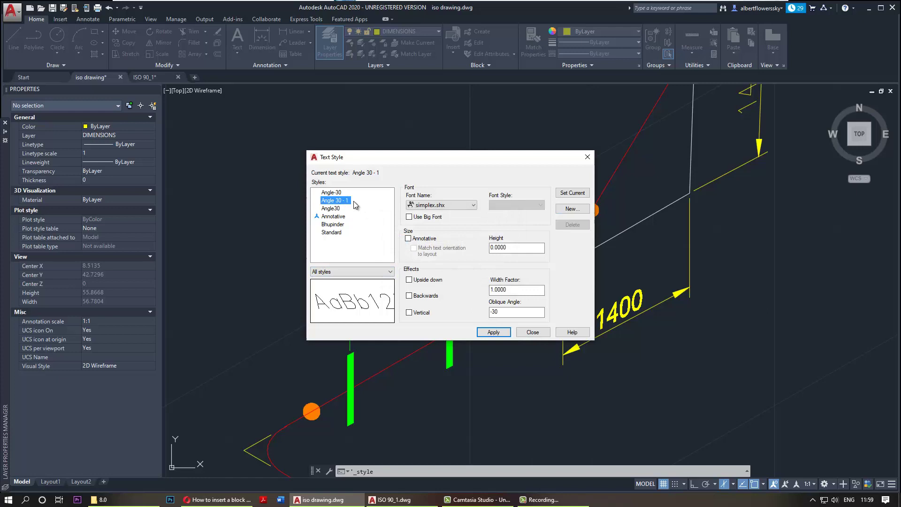
pyautogui.click(512, 312)
pyautogui.doubleClick(512, 312)
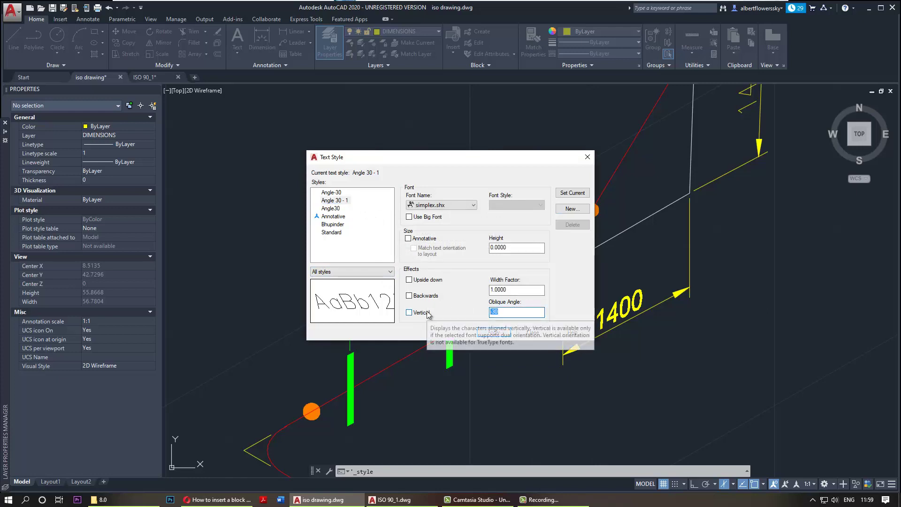
pyautogui.write('30')
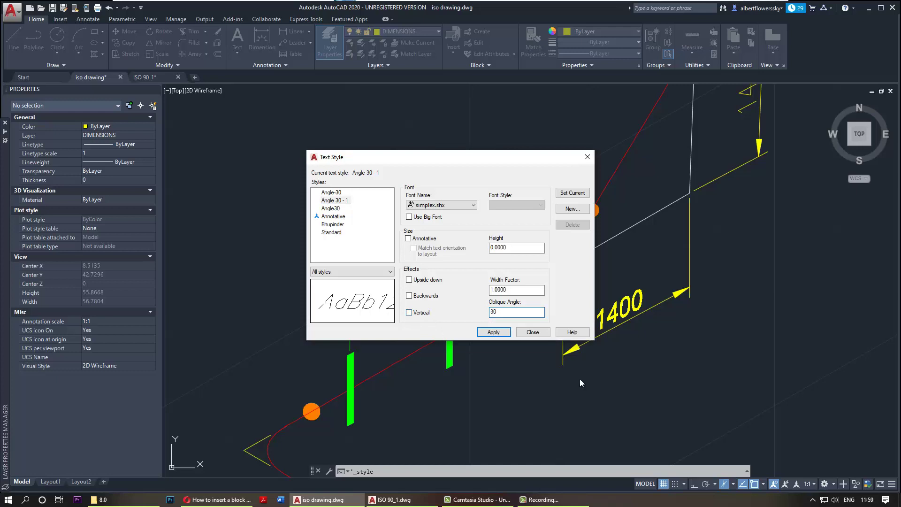
pyautogui.moveTo(491, 162); pyautogui.dragTo(717, 229)
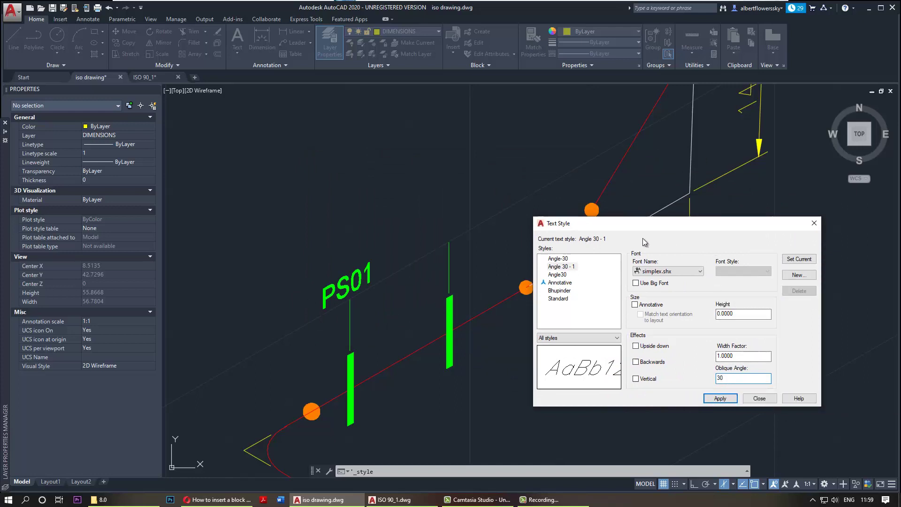
pyautogui.moveTo(629, 229); pyautogui.dragTo(506, 217)
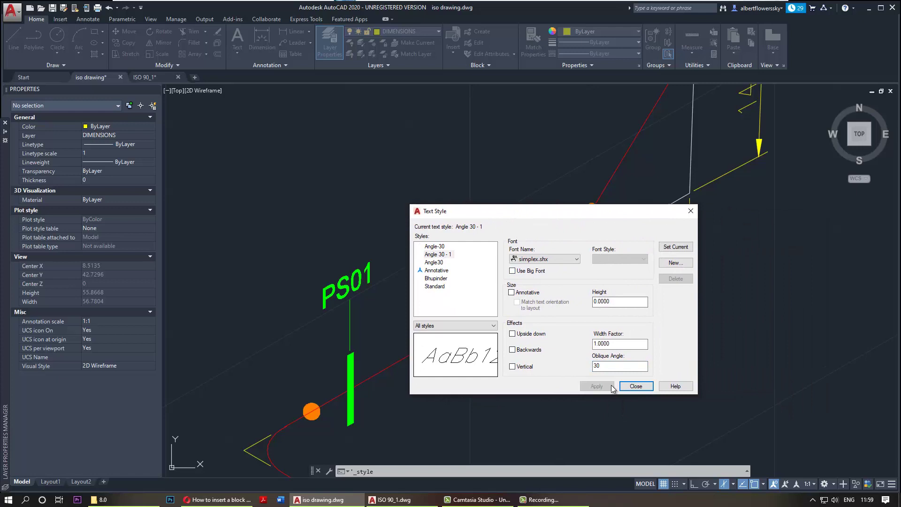
pyautogui.click(636, 385)
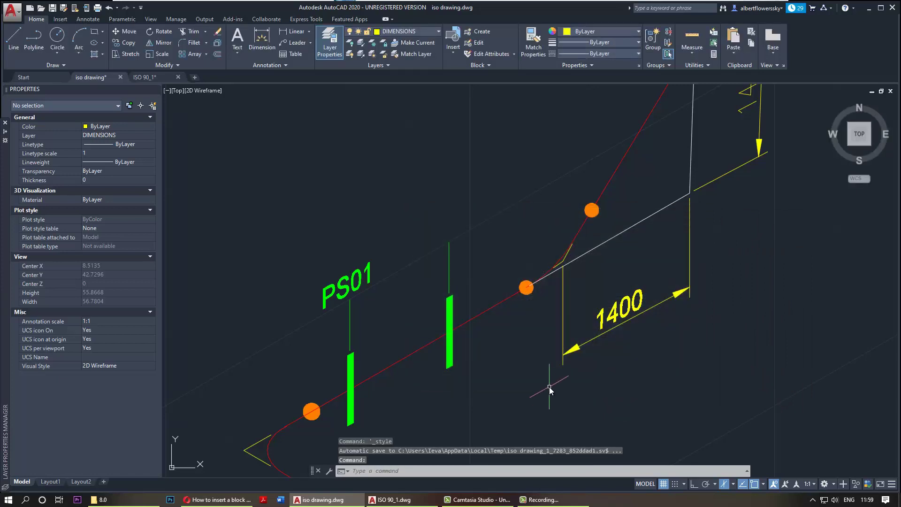
# Step: Place multiline text 'PS02' in a box drawn above the second green support
pyautogui.click(237, 37)
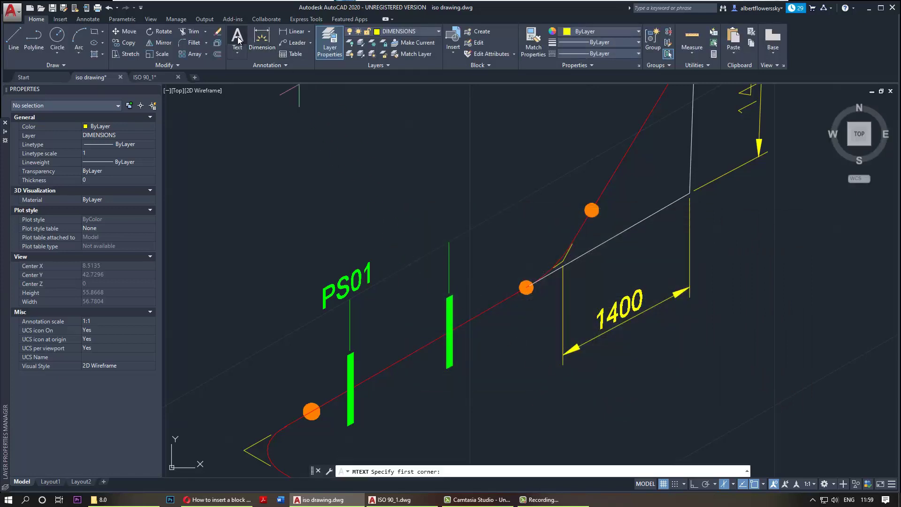
pyautogui.click(428, 219)
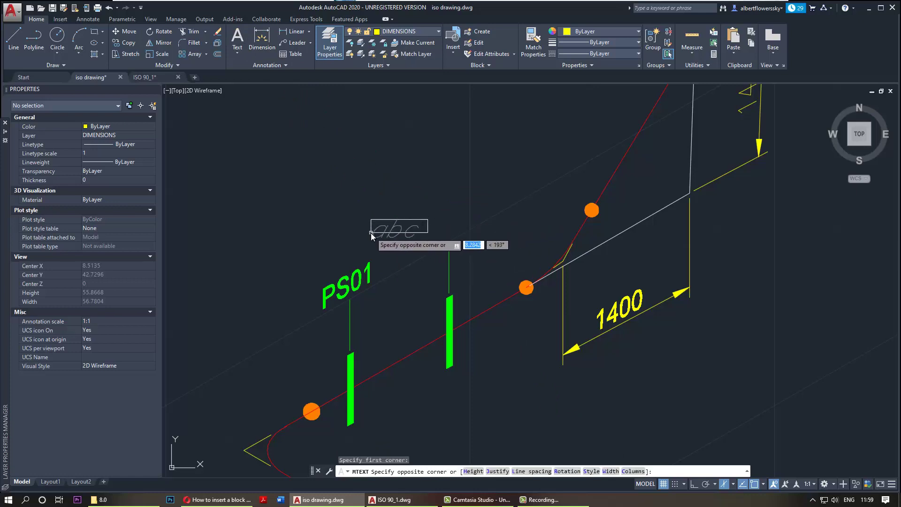
pyautogui.click(478, 241)
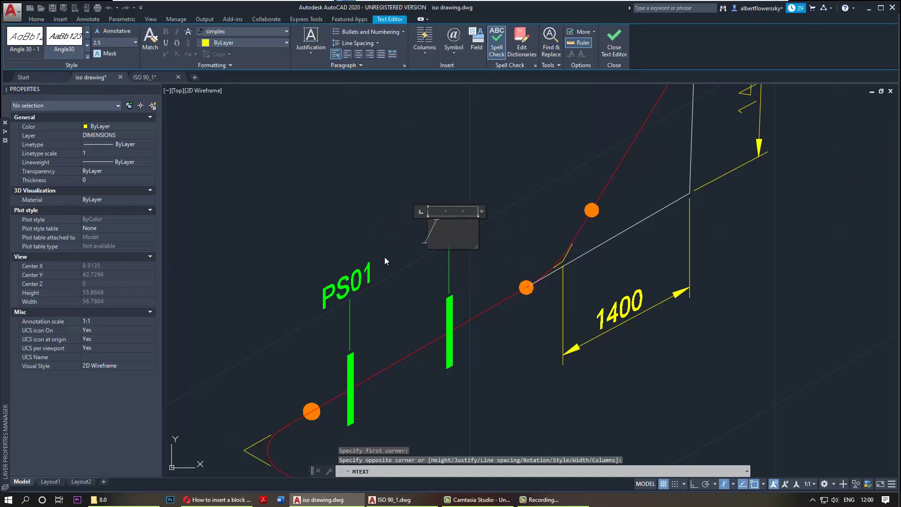
pyautogui.write('PS0')
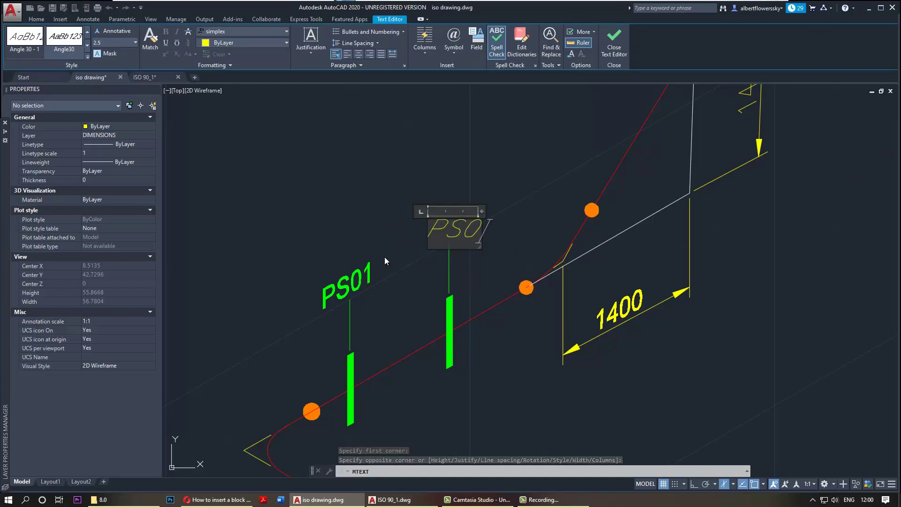
pyautogui.write('2')
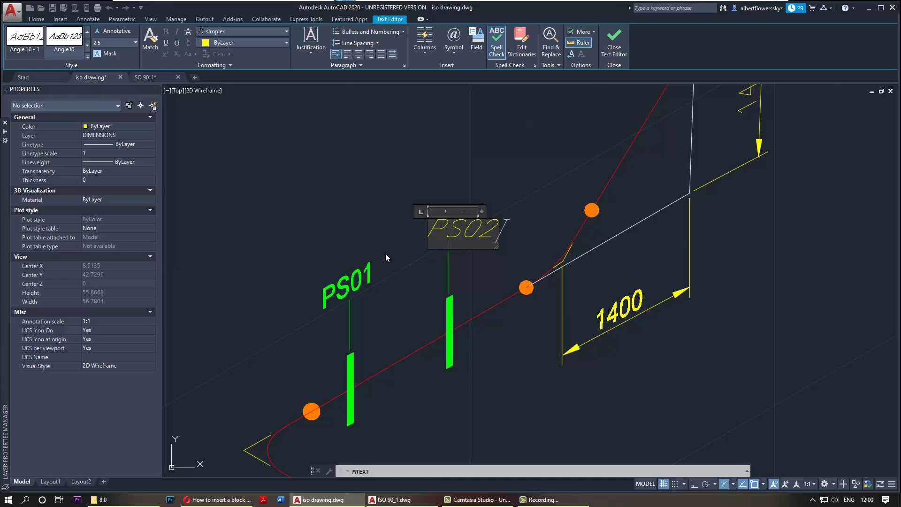
pyautogui.click(488, 179)
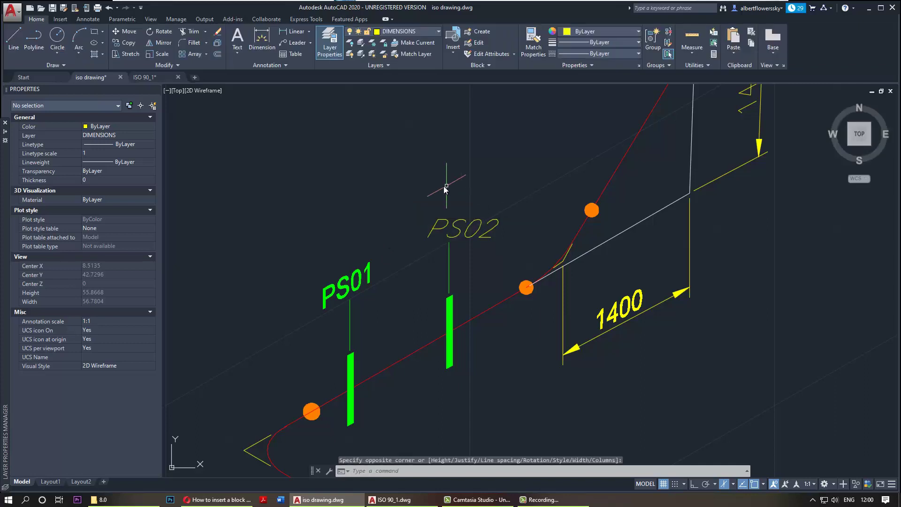
# Step: Move the PS02 label onto the SUPPORTS layer
pyautogui.click(457, 227)
pyautogui.click(425, 29)
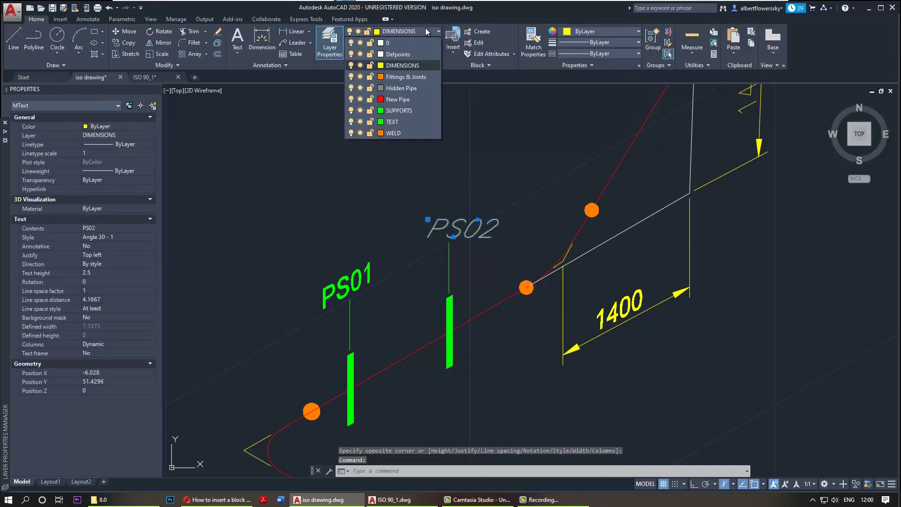
pyautogui.click(400, 111)
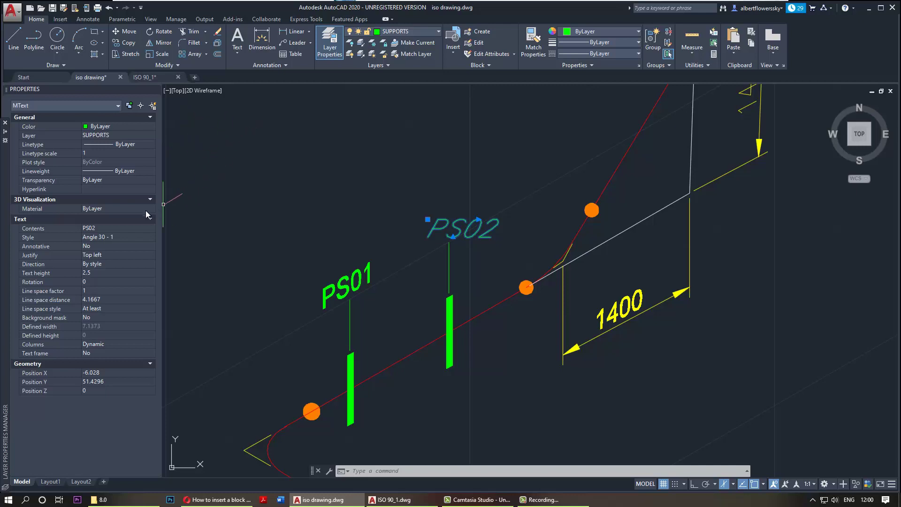
# Step: In Properties, try the Angle30 style on PS02, then revert it to 'Angle 30 - 1'
pyautogui.click(109, 237)
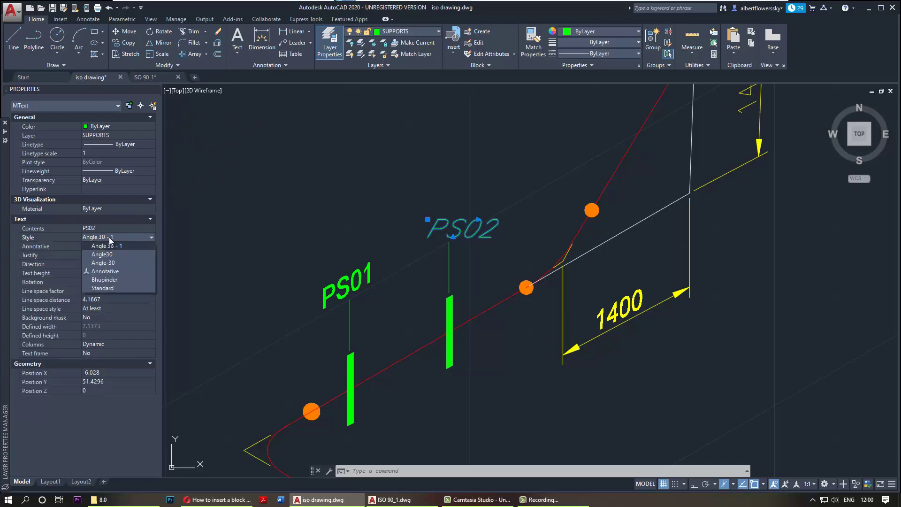
pyautogui.press('Escape')
pyautogui.click(126, 238)
pyautogui.click(113, 253)
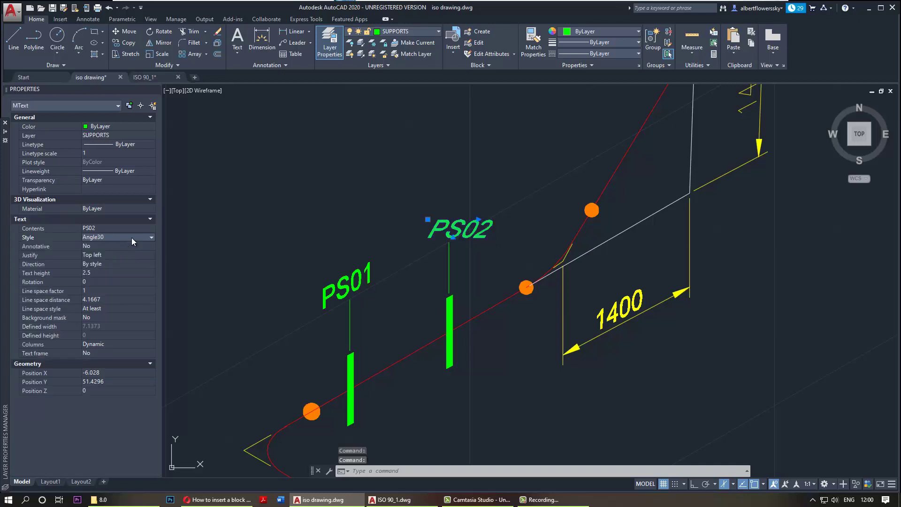
pyautogui.click(131, 237)
pyautogui.click(112, 245)
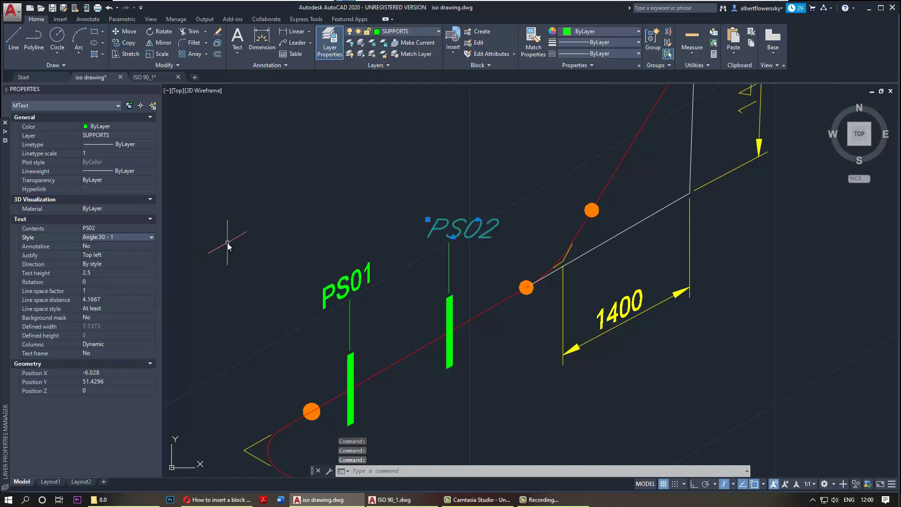
pyautogui.moveTo(247, 253); pyautogui.dragTo(247, 231, button='middle')
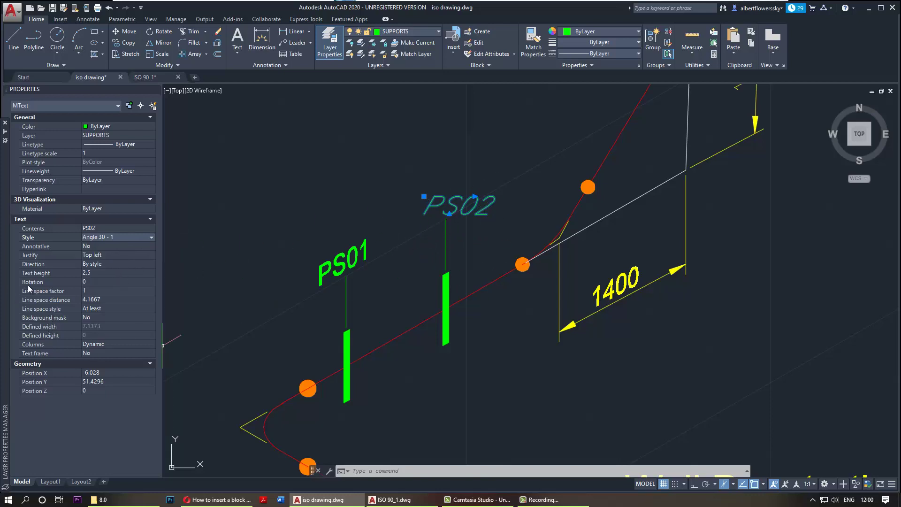
# Step: Set PS02's rotation to 30° and grip-move it above its vertical support
pyautogui.click(99, 281)
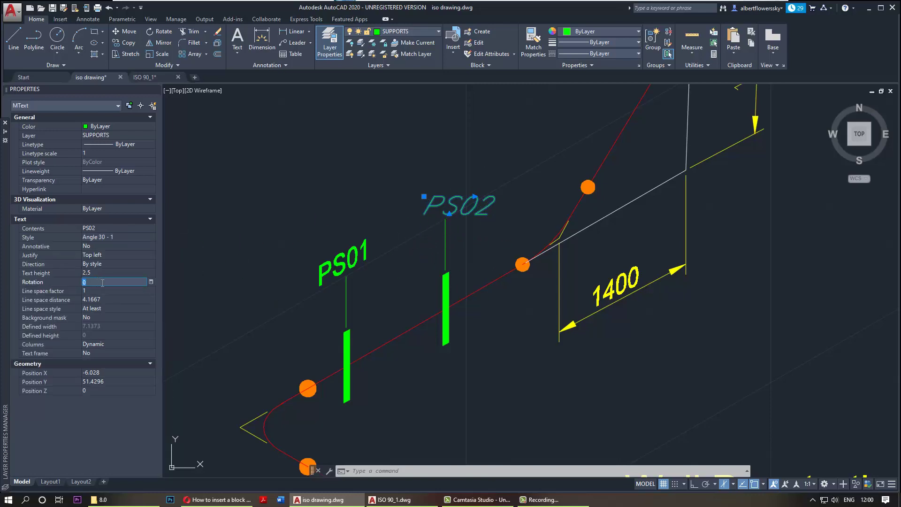
pyautogui.press('Tab')
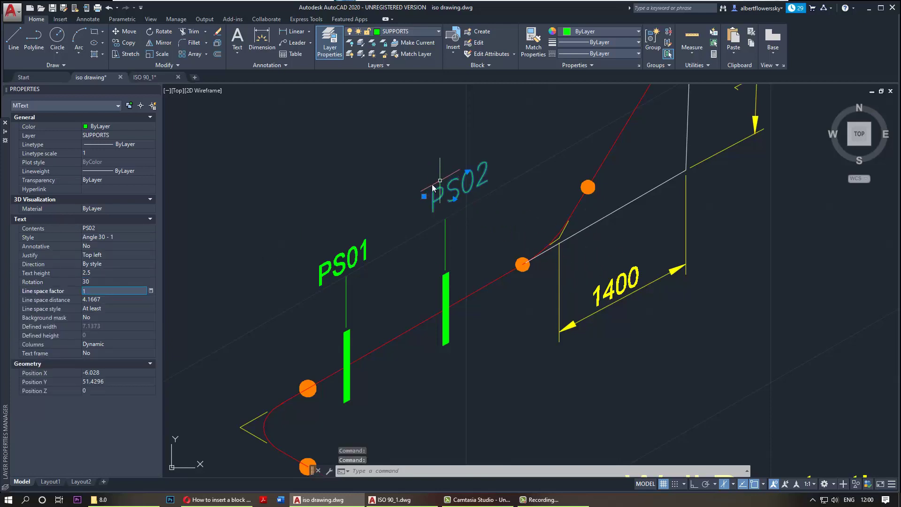
pyautogui.click(399, 184)
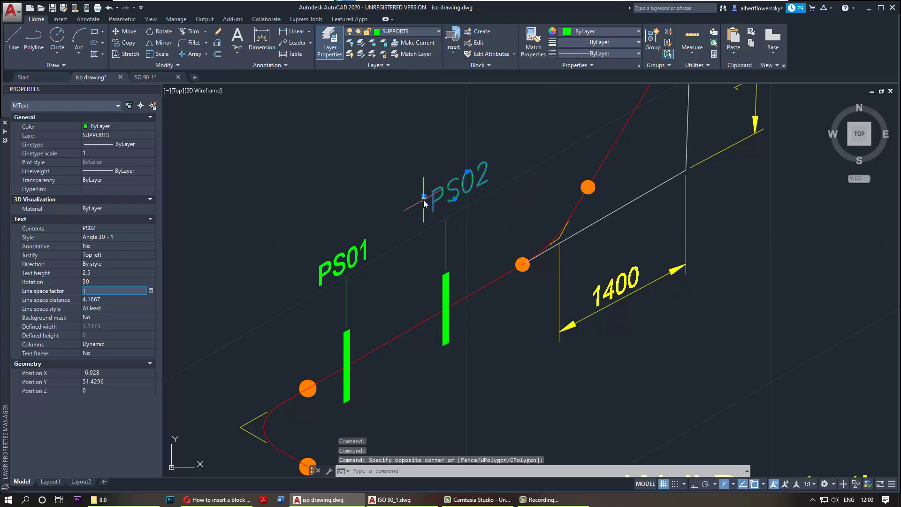
pyautogui.click(424, 197)
pyautogui.click(416, 215)
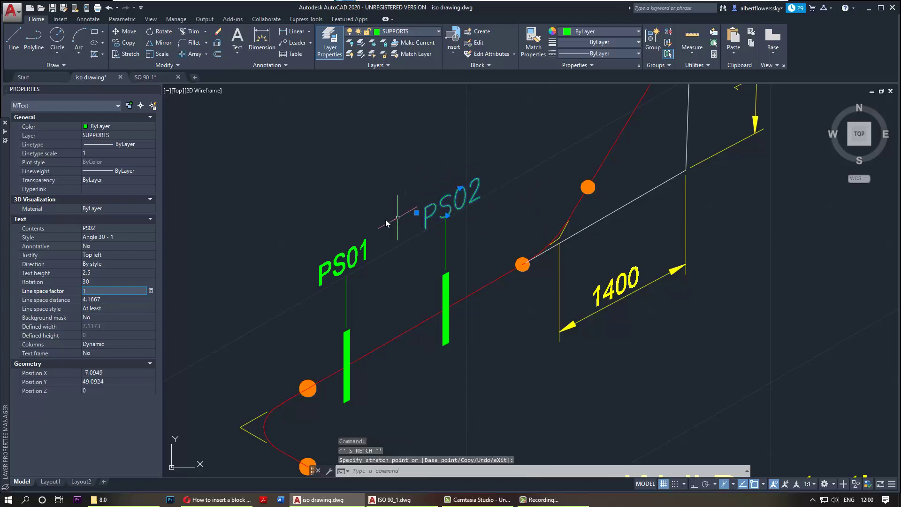
pyautogui.click(412, 207)
pyautogui.click(407, 215)
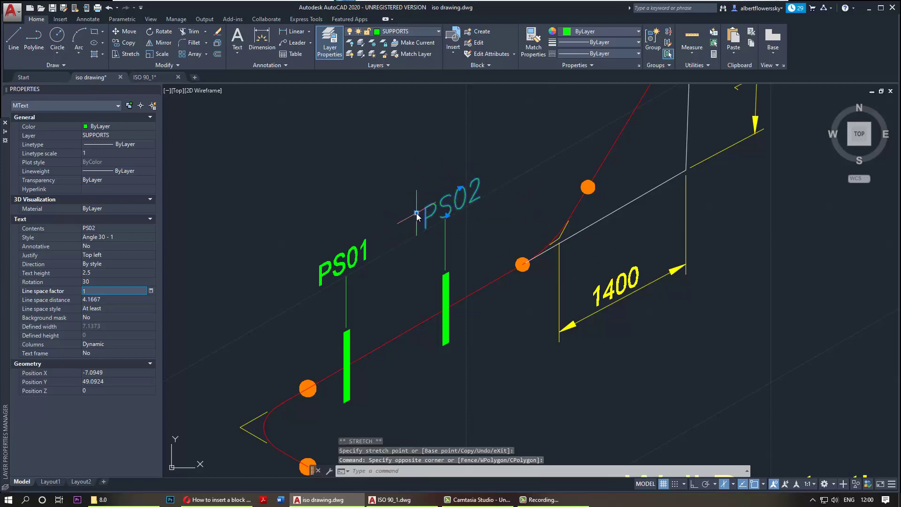
pyautogui.click(411, 215)
pyautogui.click(408, 218)
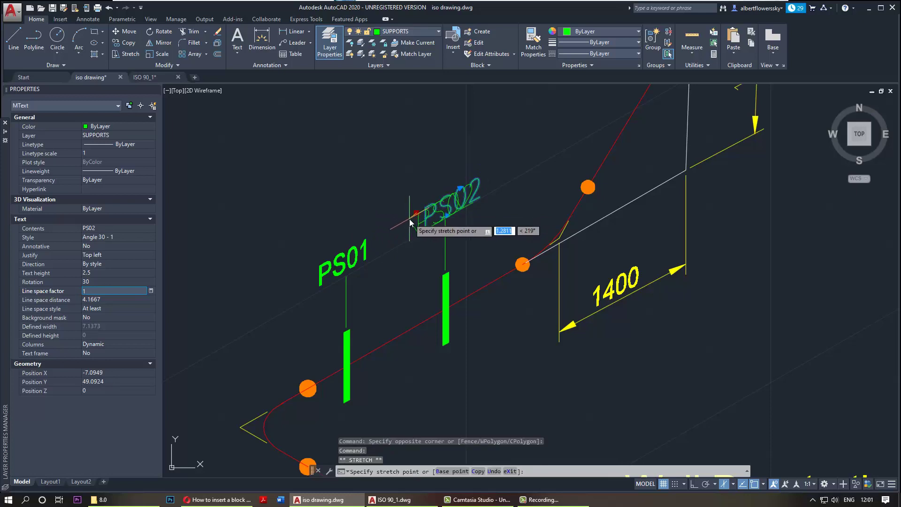
pyautogui.click(474, 225)
pyautogui.click(474, 227)
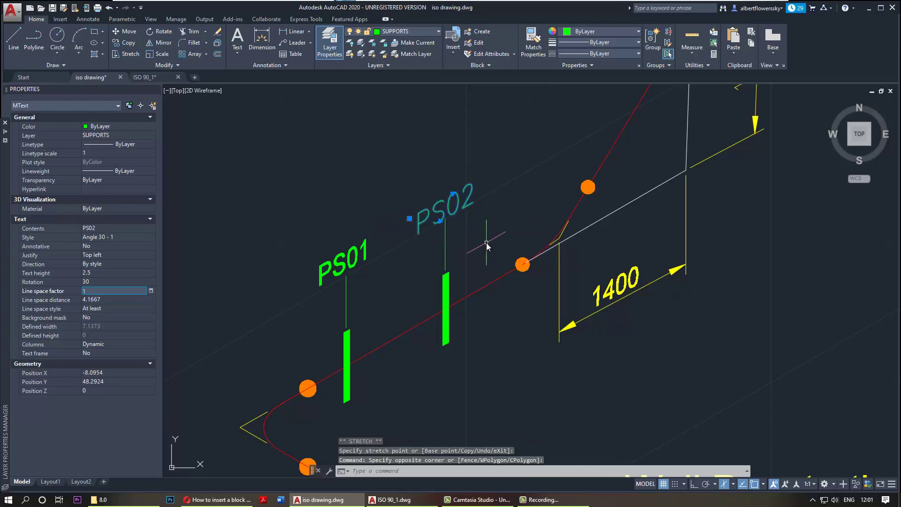
pyautogui.press('Escape')
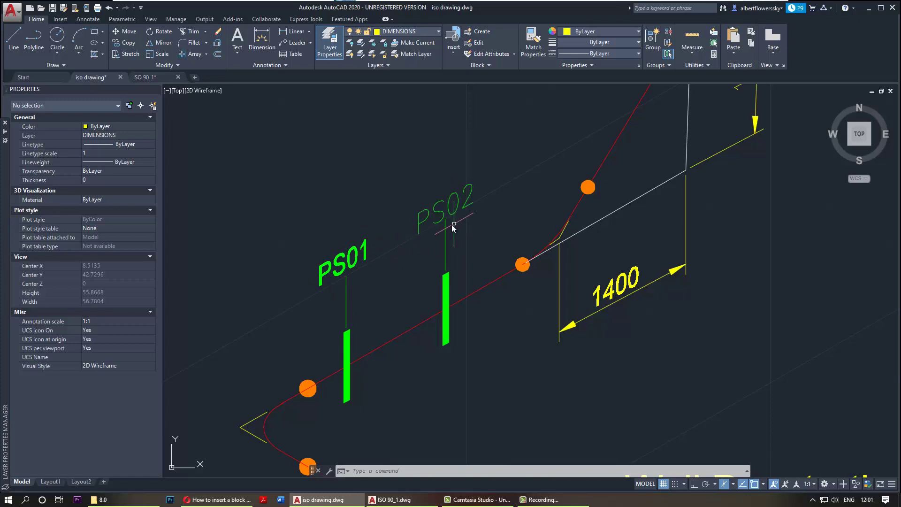
# Step: Switch the PS02 label to the Angle30 text style in Properties, then deselect it
pyautogui.click(418, 221)
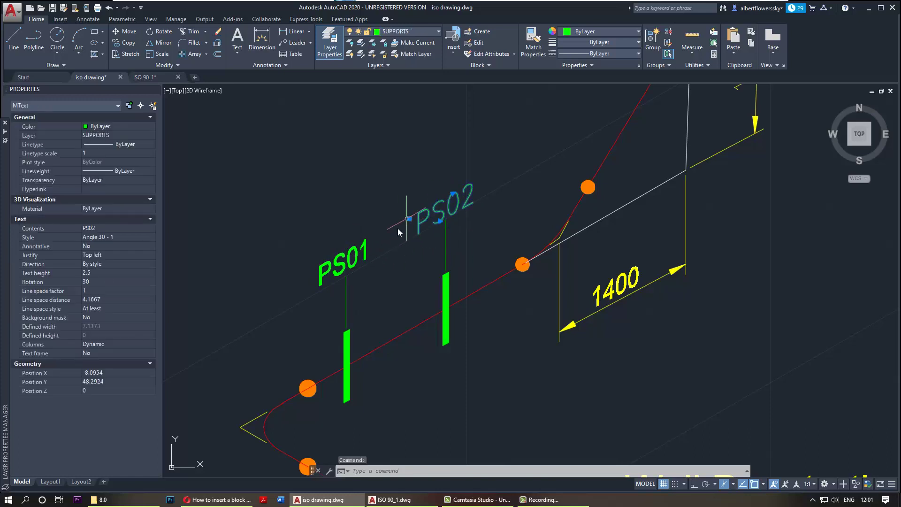
pyautogui.click(115, 238)
pyautogui.click(122, 239)
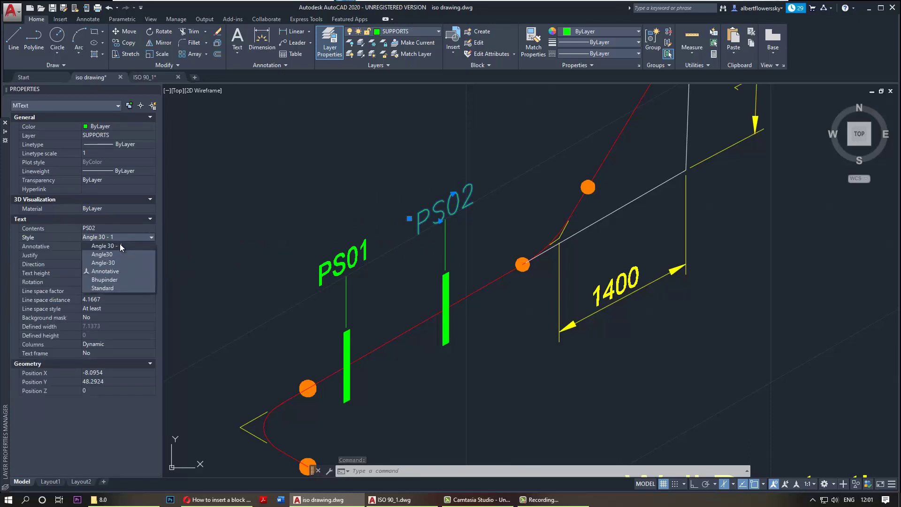
pyautogui.click(117, 253)
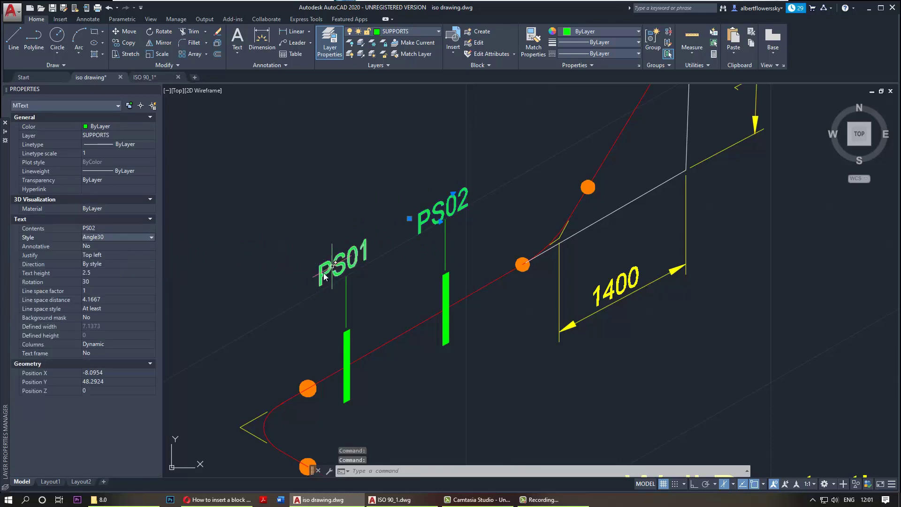
pyautogui.click(359, 194)
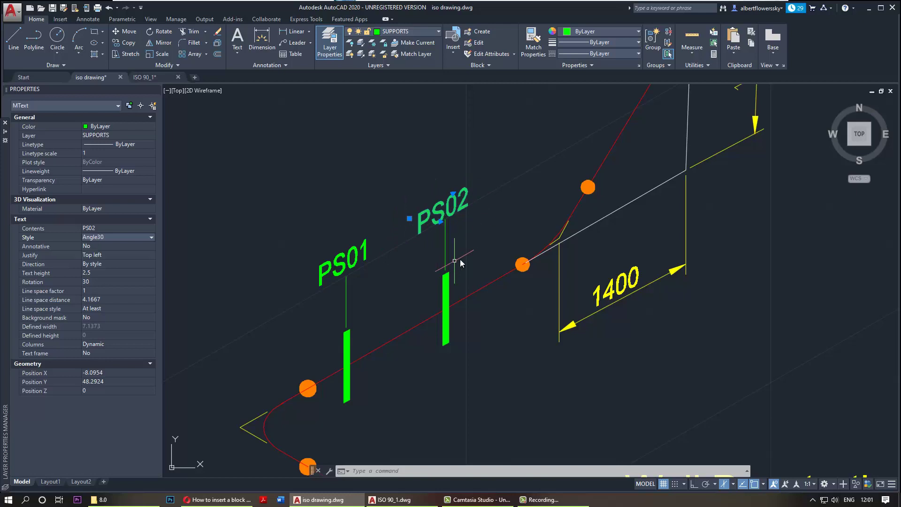
pyautogui.click(387, 243)
pyautogui.press('Escape')
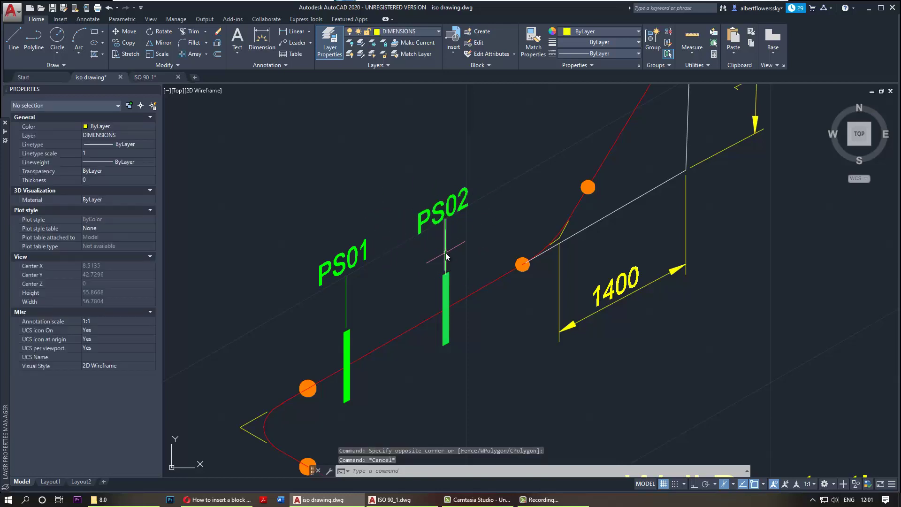